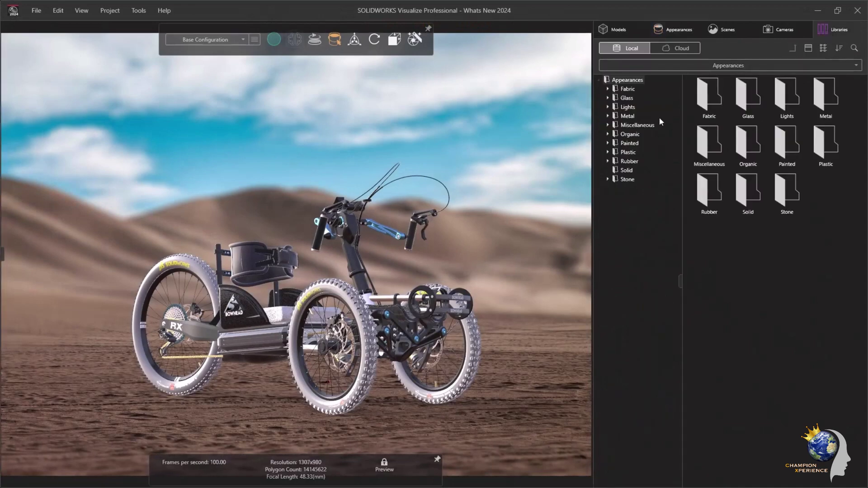
- Apply the Matte Rubber appearance from the Rubber library to the front tire
click(635, 162)
double_click(748, 95)
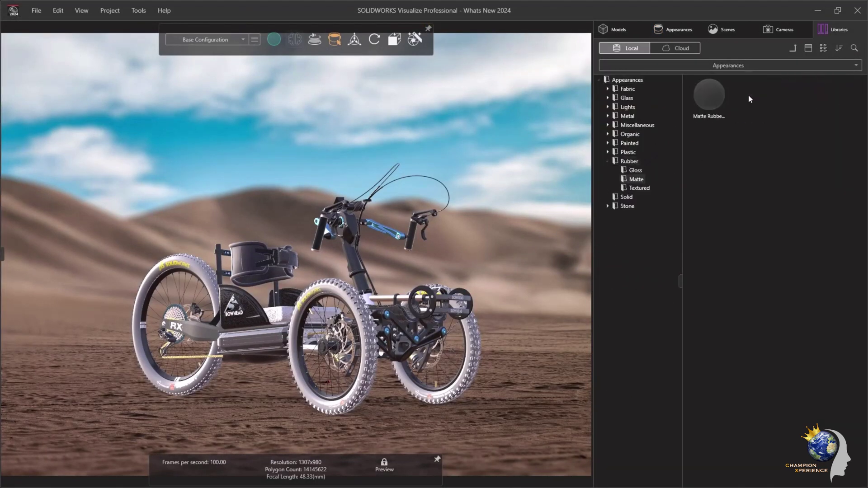
drag(714, 99, 346, 298)
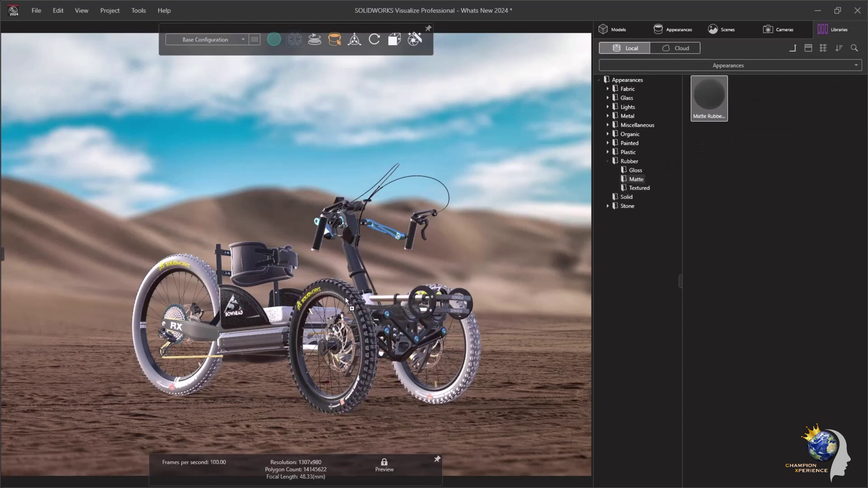
- Change the tire's appearance type to Enterprise PBR Shading Model
click(345, 299)
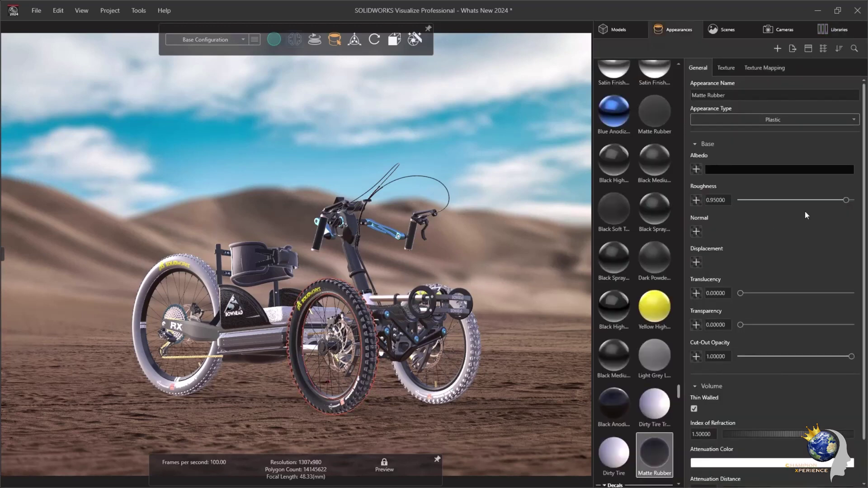
mouse_move(862, 180)
mouse_down()
mouse_move(863, 233)
mouse_move(864, 176)
mouse_up()
click(851, 120)
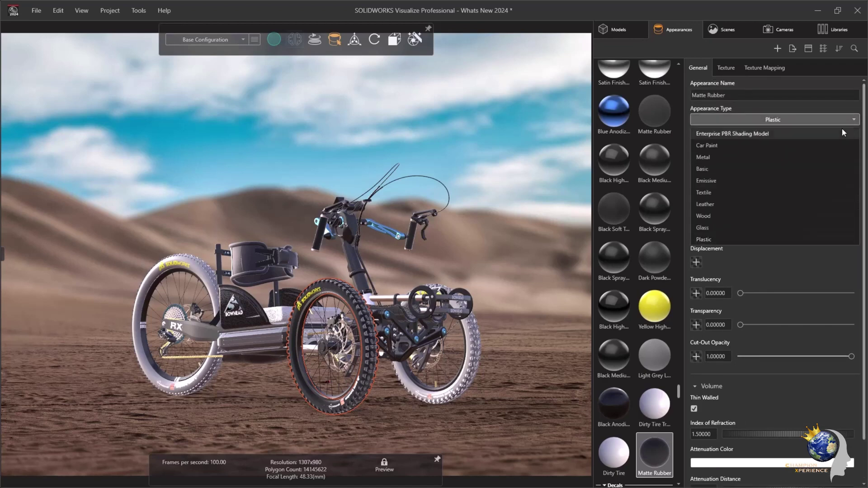
click(833, 134)
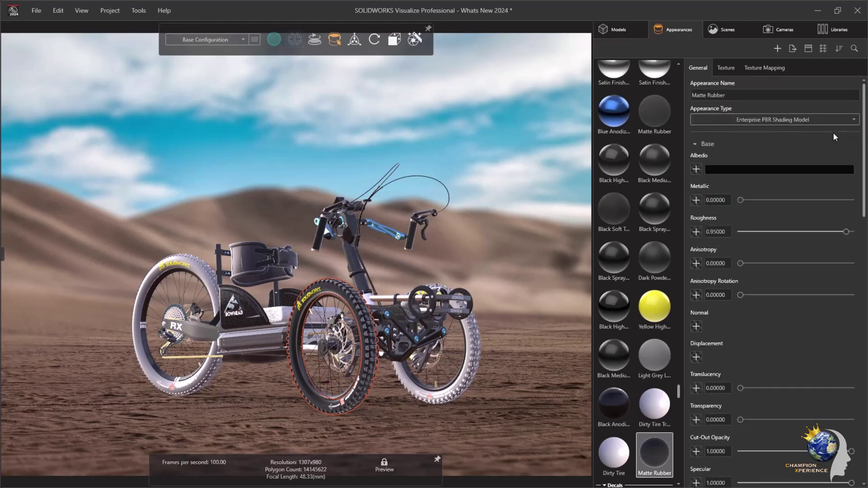
drag(864, 120, 863, 339)
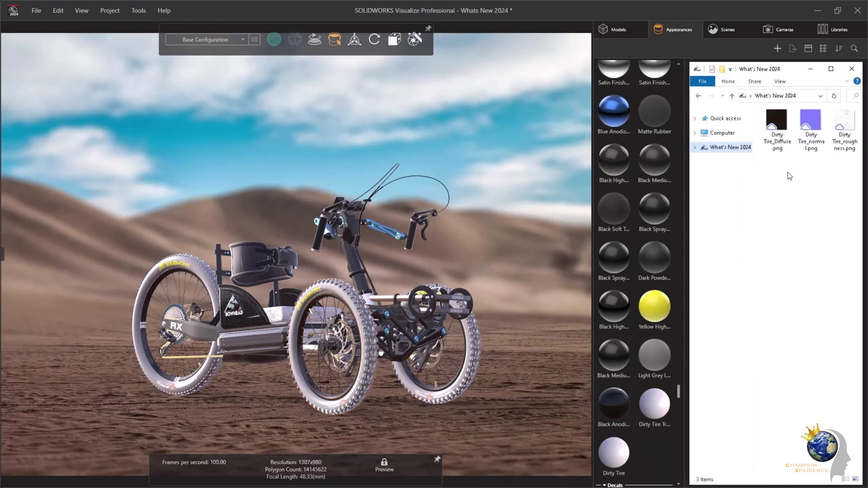
- Build a Dirty Tire appearance from the Diffuse, roughness and normal PNGs on the tires
drag(777, 129, 358, 315)
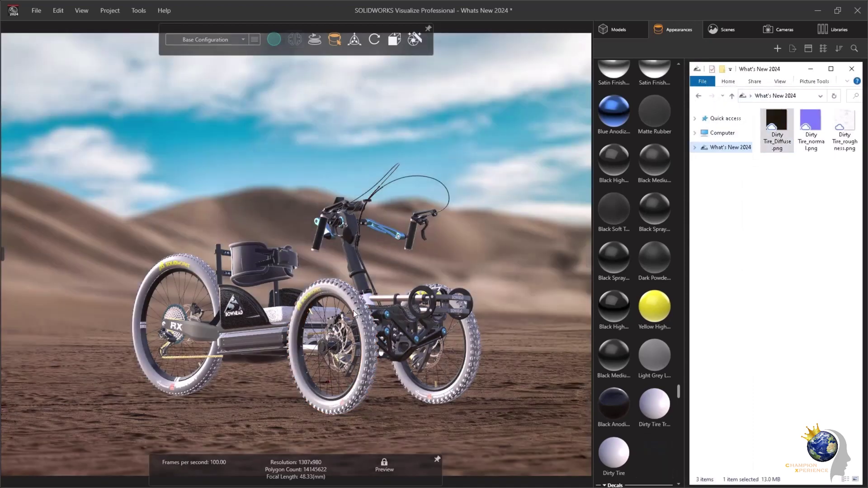
click(365, 346)
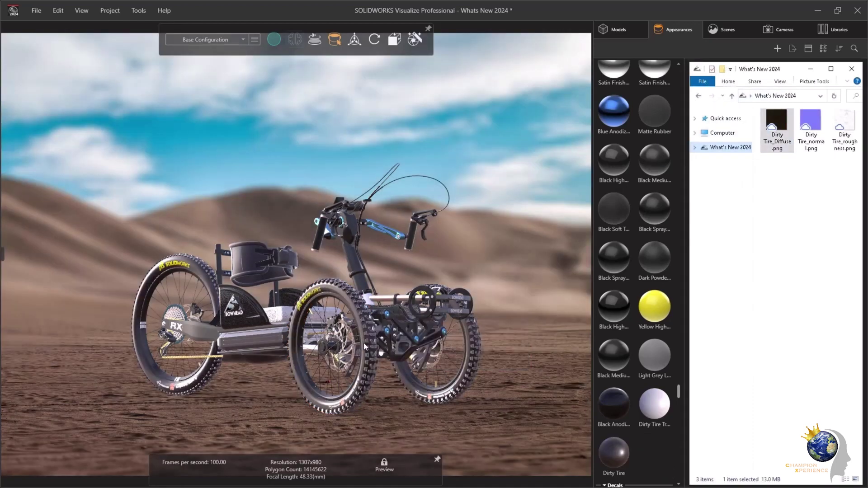
drag(847, 172, 349, 300)
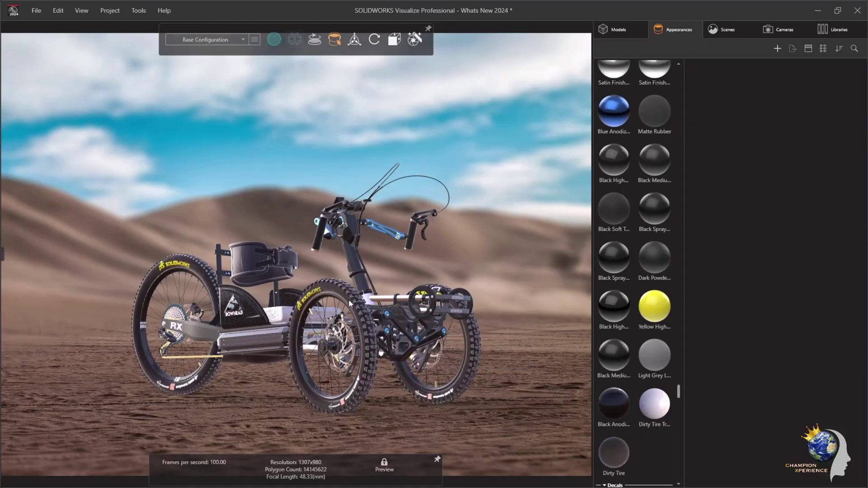
click(348, 299)
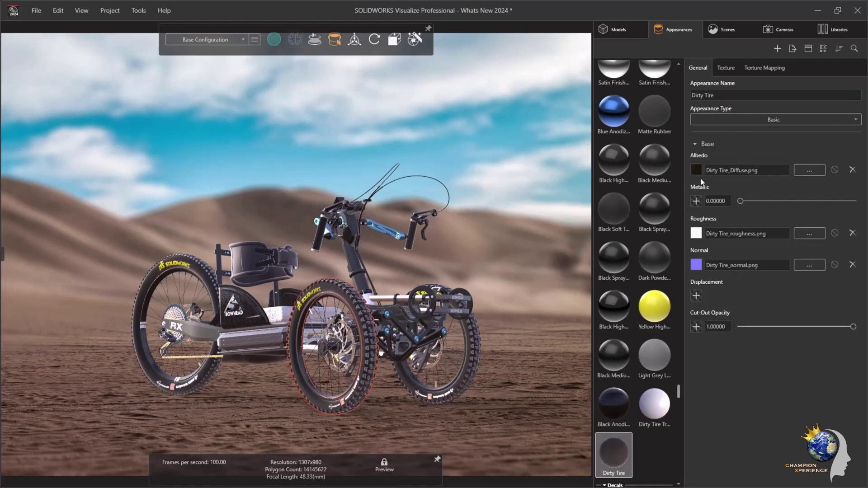
click(725, 70)
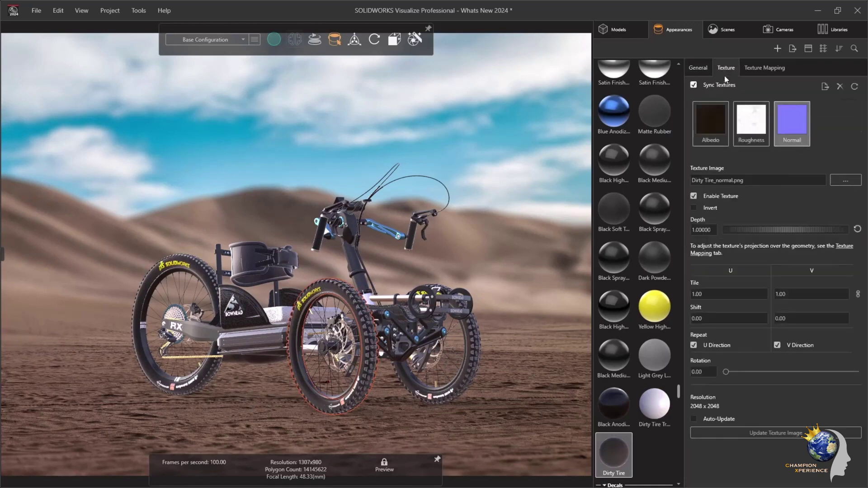
- Load the Dirty Tire Diffuse, roughness and normal PNGs as the Dirty Tire Tread maps
click(652, 394)
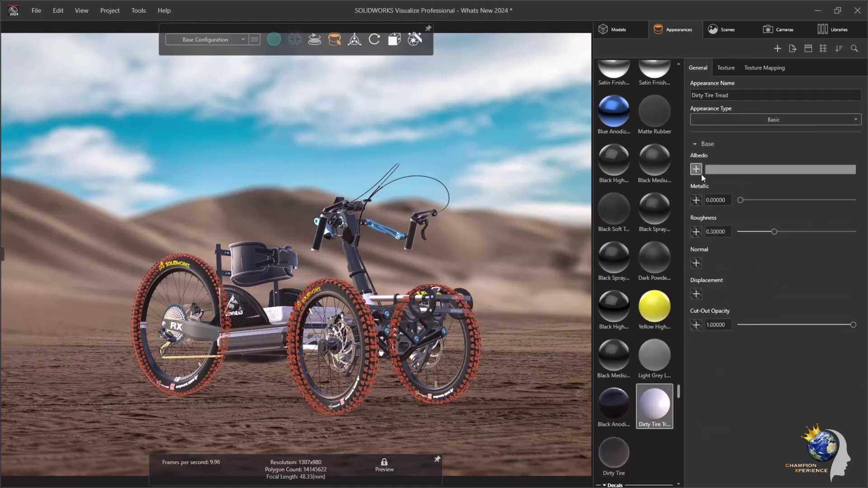
click(701, 174)
click(107, 92)
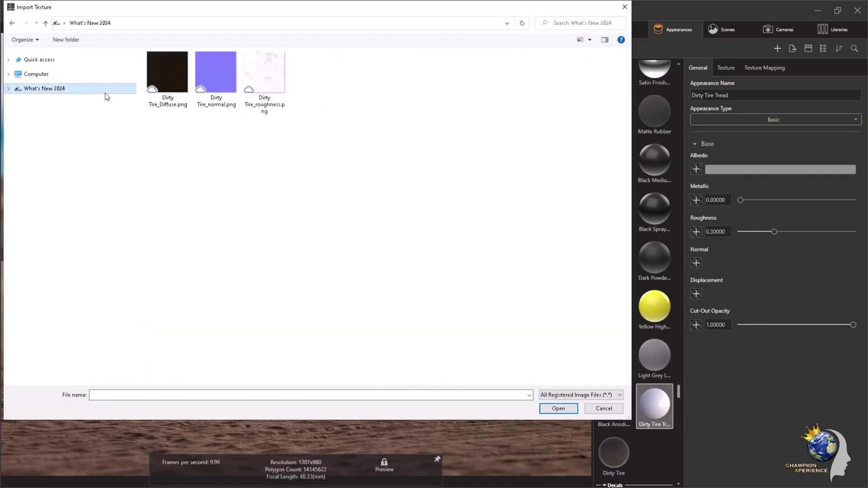
double_click(169, 79)
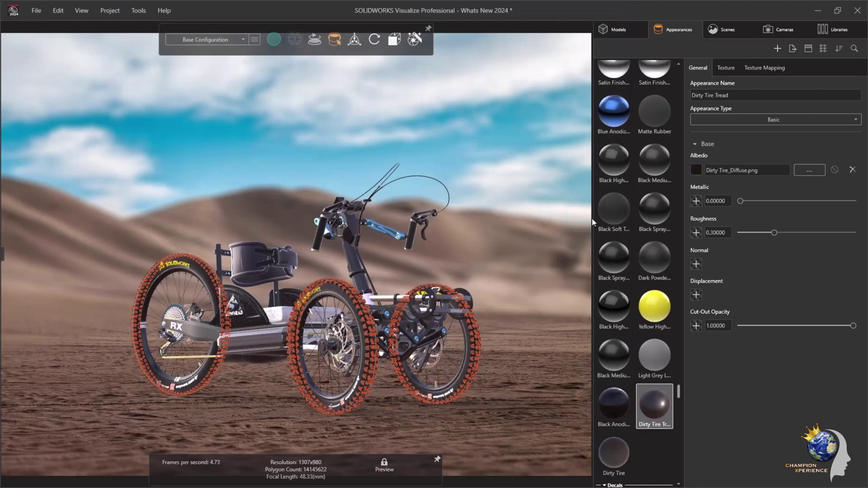
click(696, 232)
double_click(264, 73)
click(696, 264)
double_click(229, 85)
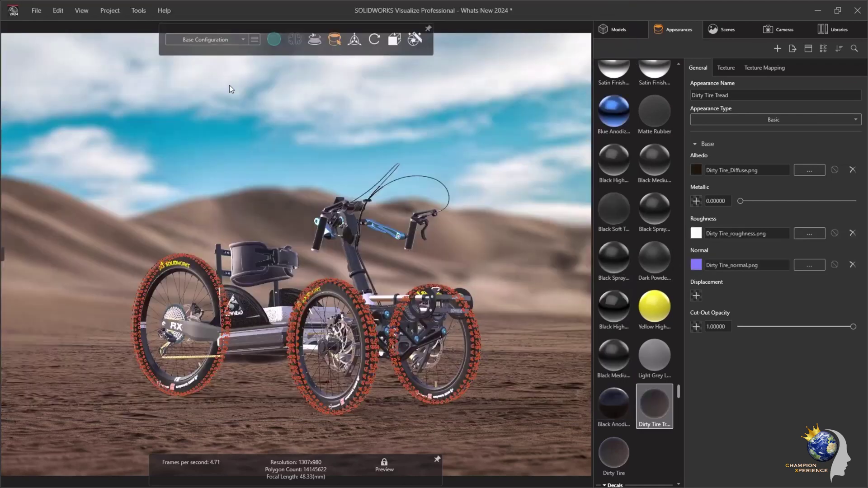
- Tint the tread albedo sandy brown 997D68, with saturation 90.08 and lightness 86.26
click(724, 69)
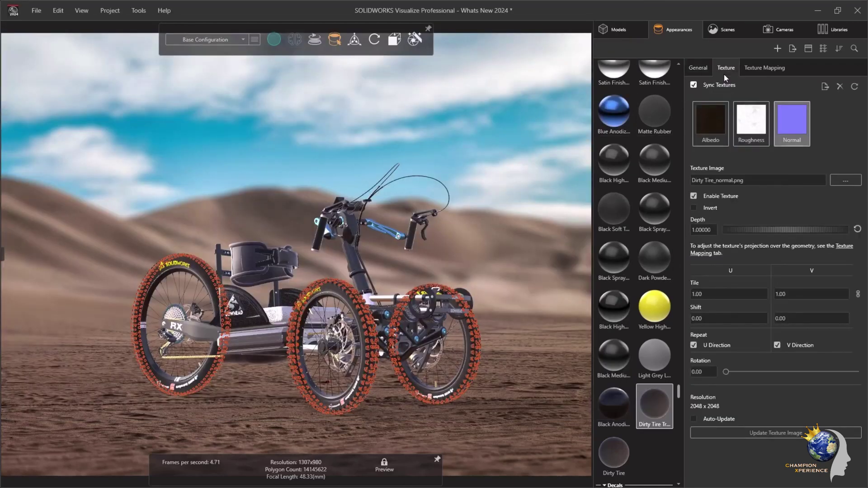
click(707, 117)
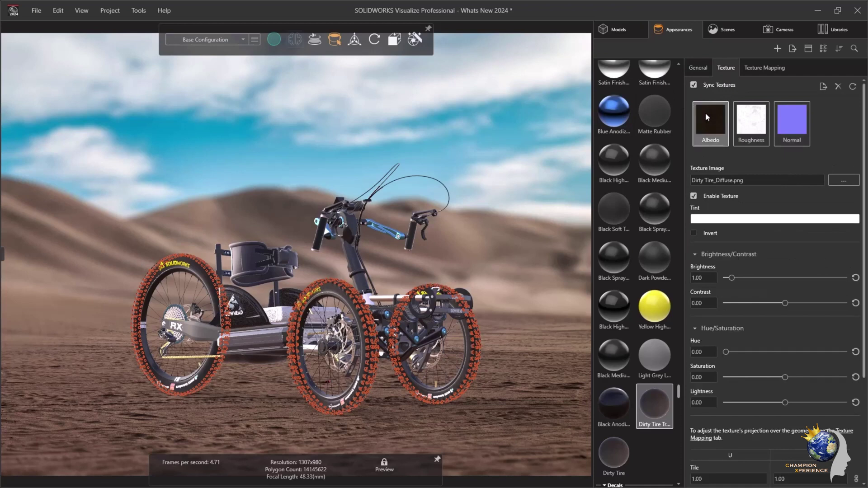
click(699, 220)
click(595, 238)
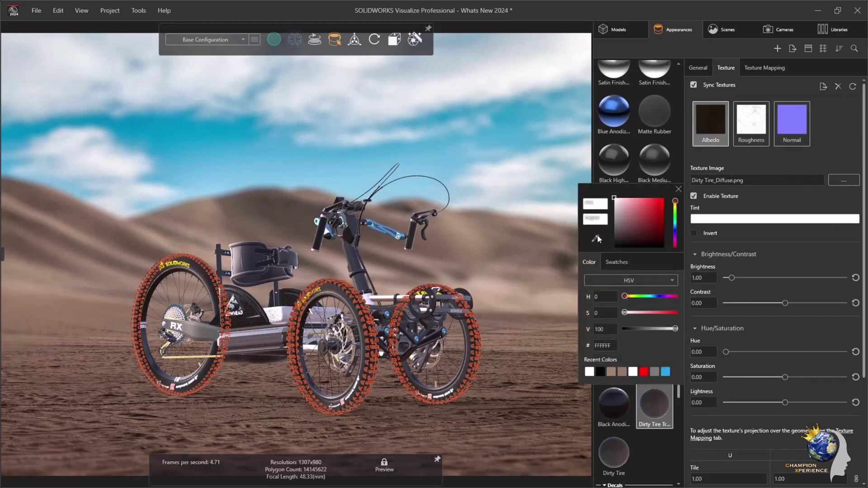
click(527, 346)
click(526, 345)
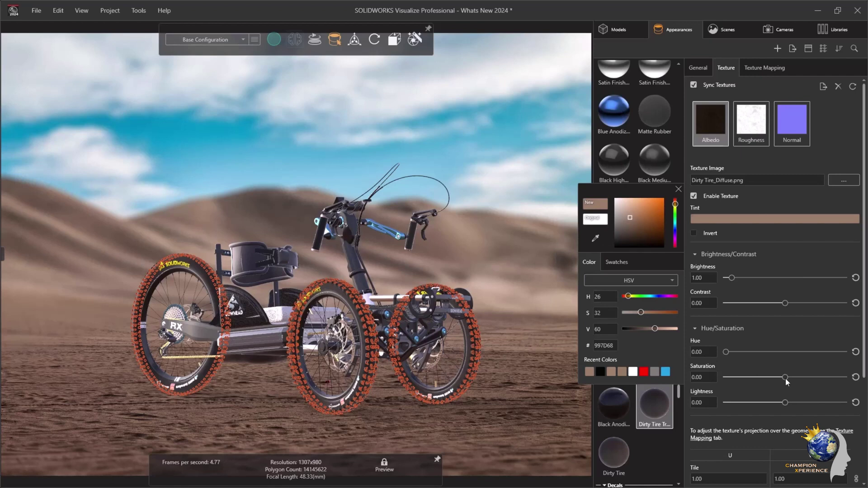
drag(785, 377, 838, 377)
drag(786, 402, 837, 401)
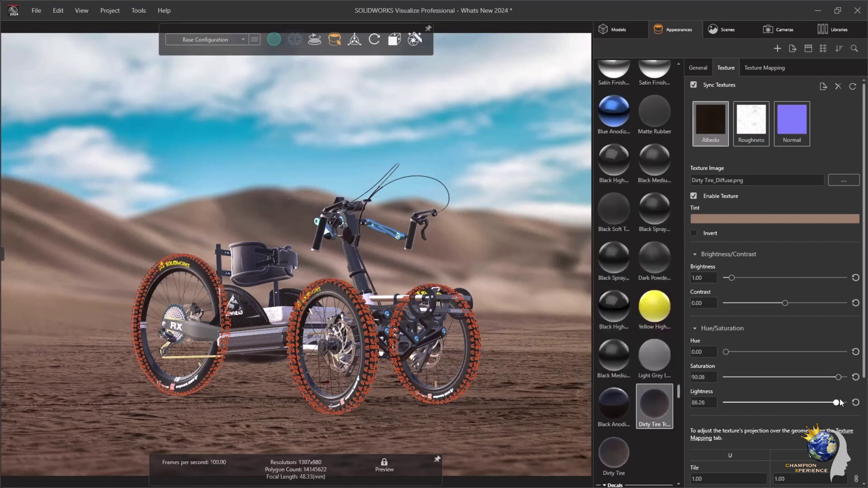
click(548, 375)
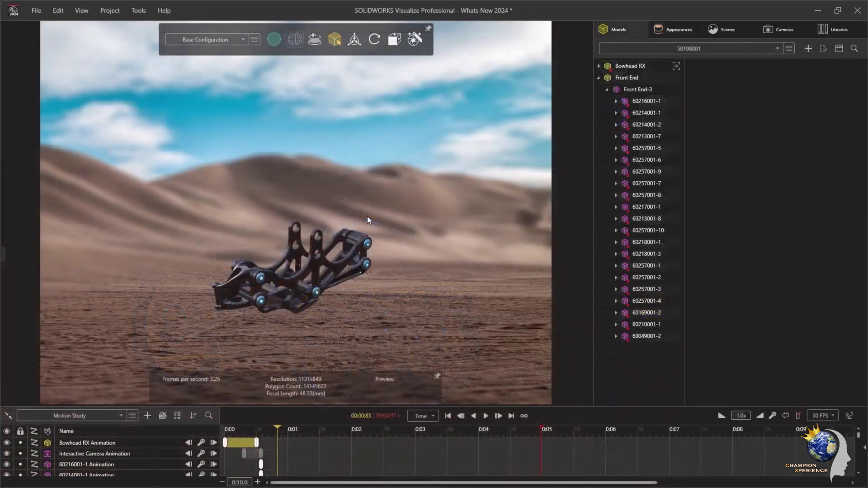
- Select Front End and trial-move, slide and scale it with the Move gizmo, undoing each change
click(353, 236)
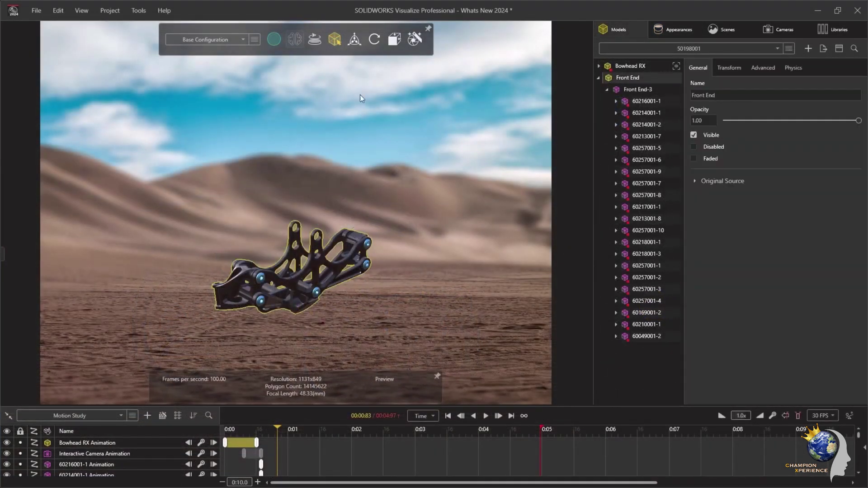
click(357, 45)
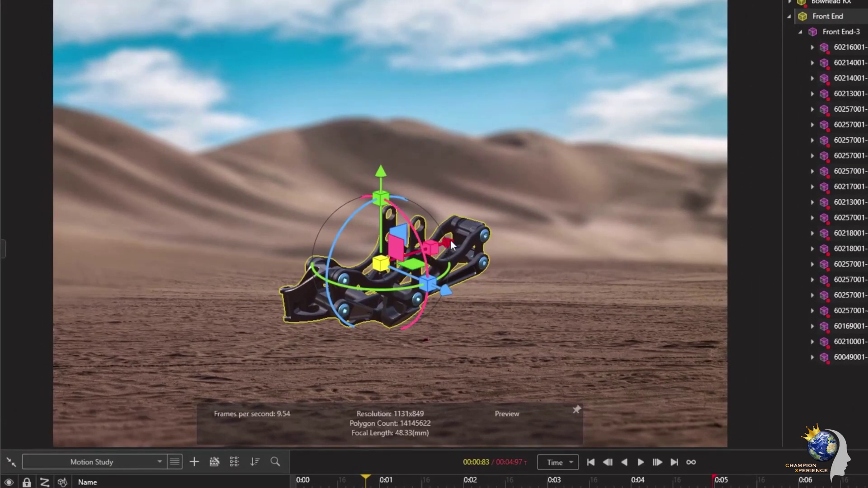
drag(415, 268, 514, 231)
key(ctrl+z)
drag(438, 250, 492, 223)
key(ctrl+z)
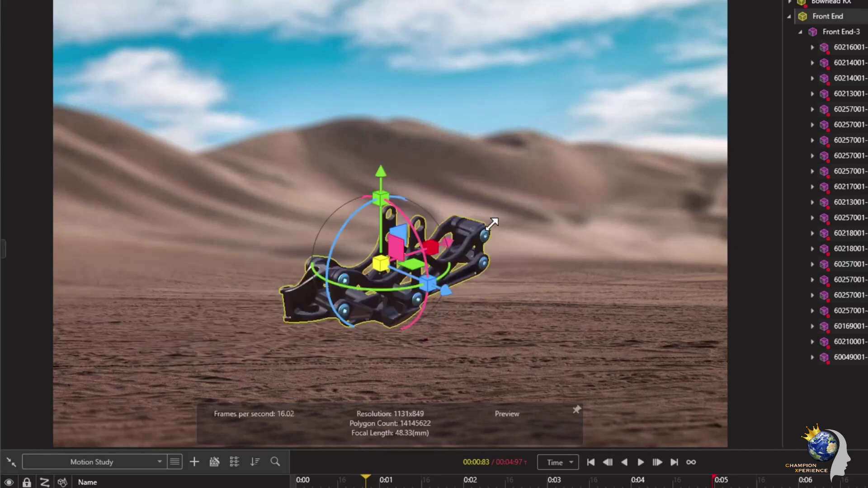
drag(380, 263, 423, 189)
key(ctrl+z)
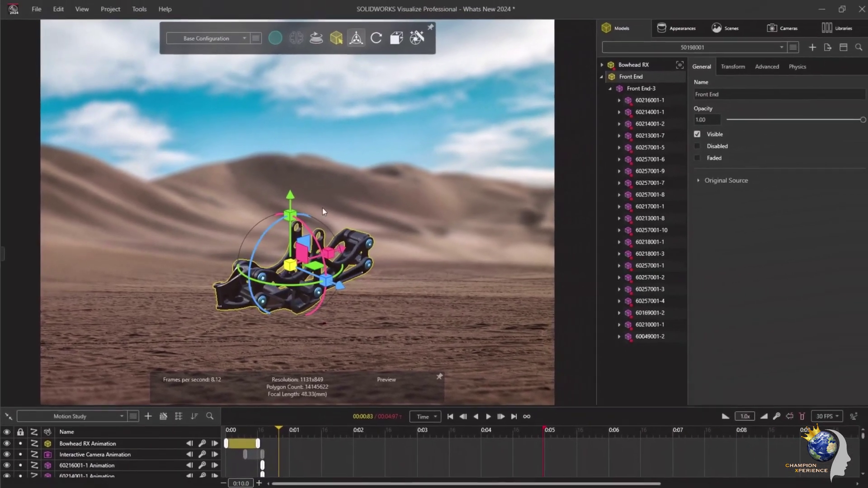
- Turn off the Move tool, clear Front End, and select parts 60257001-3, -4, -10 and -2
click(354, 39)
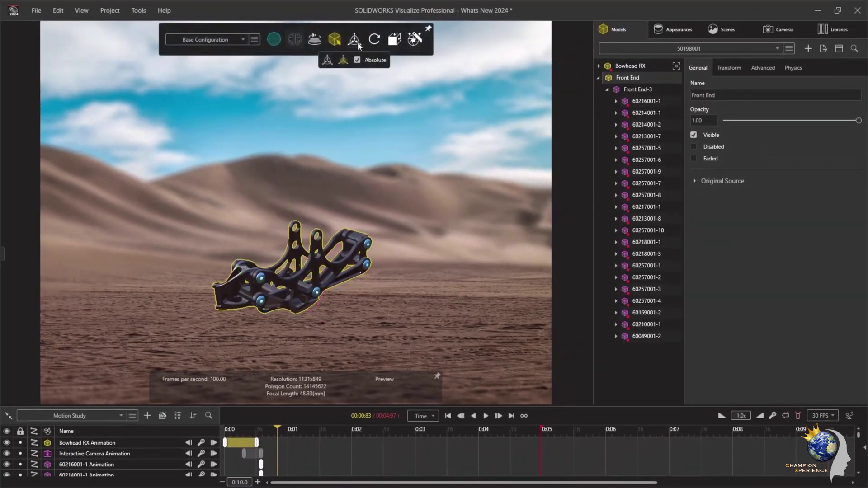
click(346, 186)
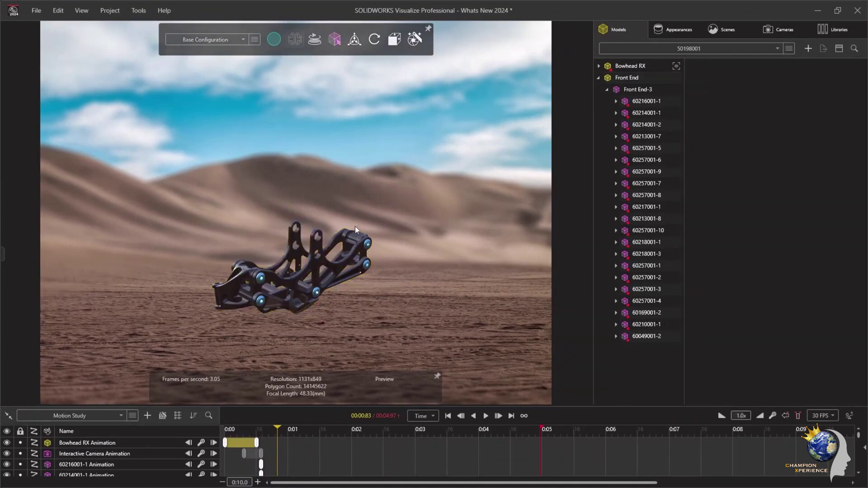
click(367, 245)
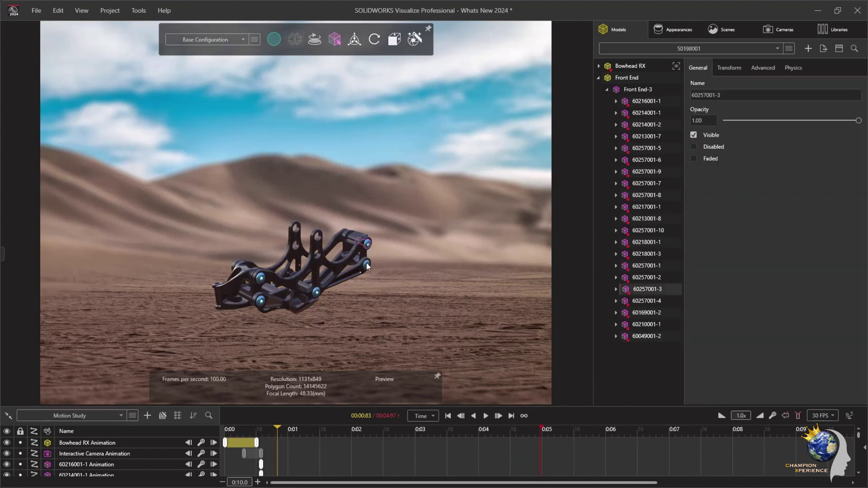
ctrl+click(367, 267)
ctrl+click(307, 297)
ctrl+click(261, 279)
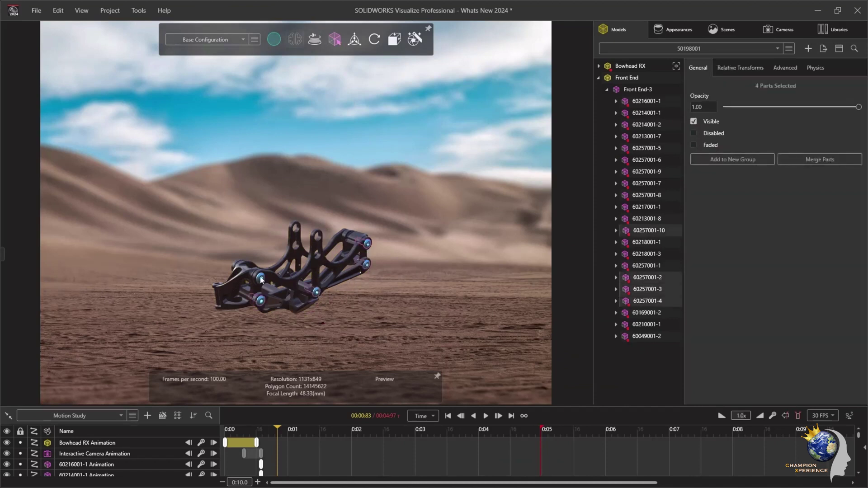
- Move the five selected bolts out to the right and down
ctrl+click(260, 276)
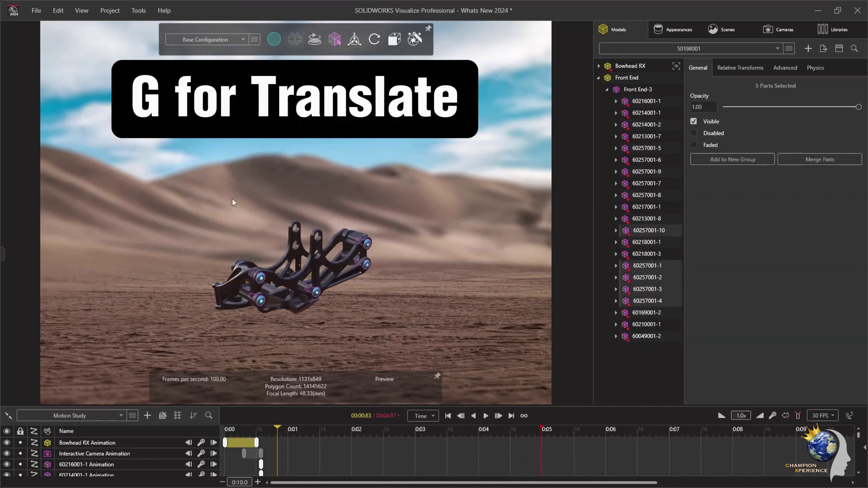
key(g)
key(r)
drag(258, 224, 306, 258)
key(e)
key(Escape)
- Shift two frame parts right and down, and lift frame part 60214001-2 up-right
click(312, 294)
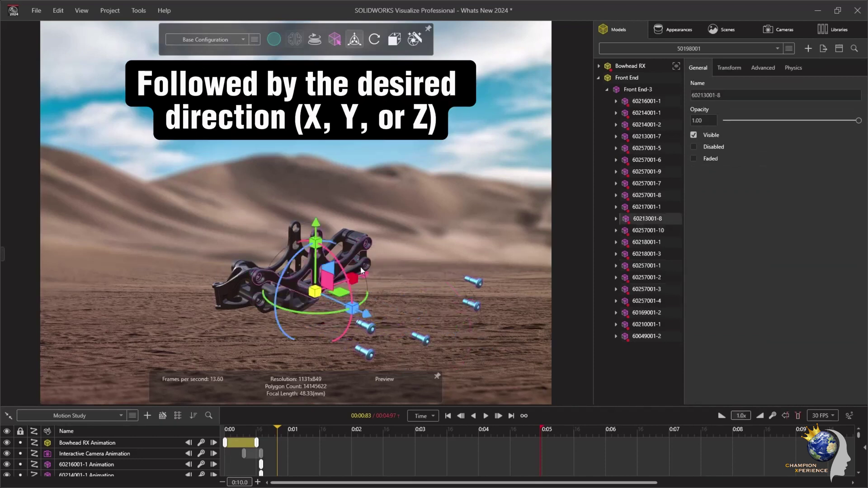
ctrl+click(279, 303)
key(g)
drag(232, 212, 253, 229)
click(296, 287)
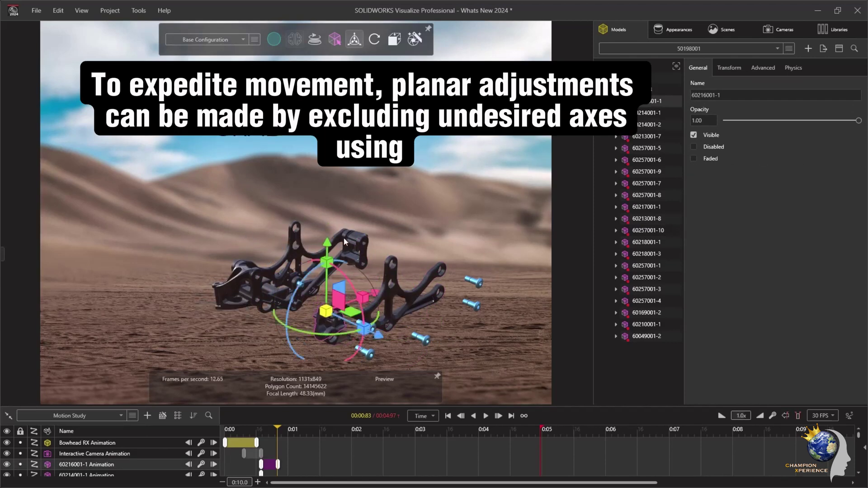
click(355, 240)
drag(355, 239, 385, 199)
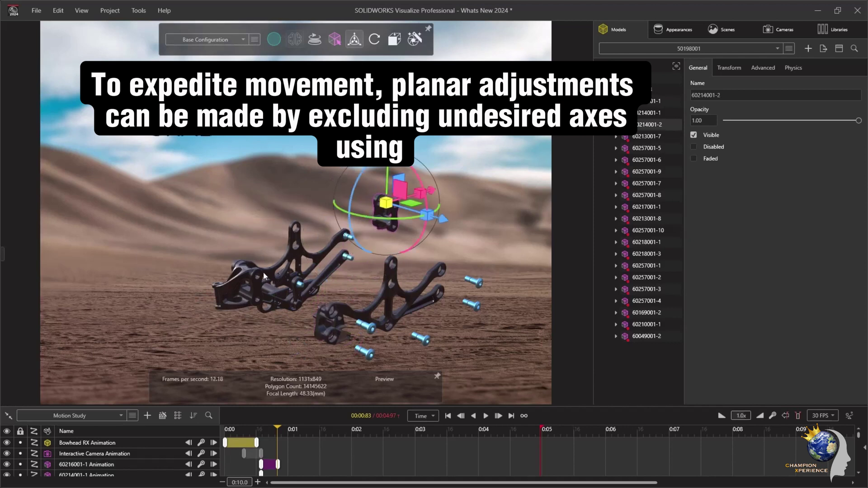
- Slide the left frame part 60214001-1 further left within the XY plane
click(257, 278)
key(g)
key(shift+z)
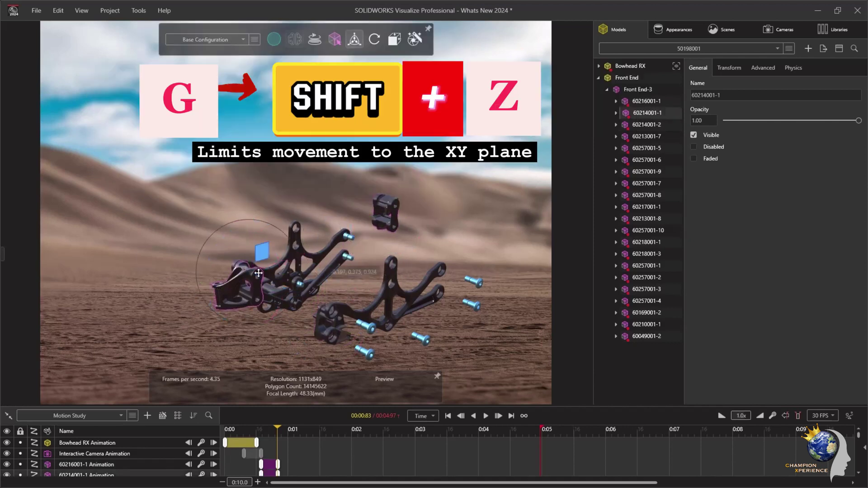
click(205, 271)
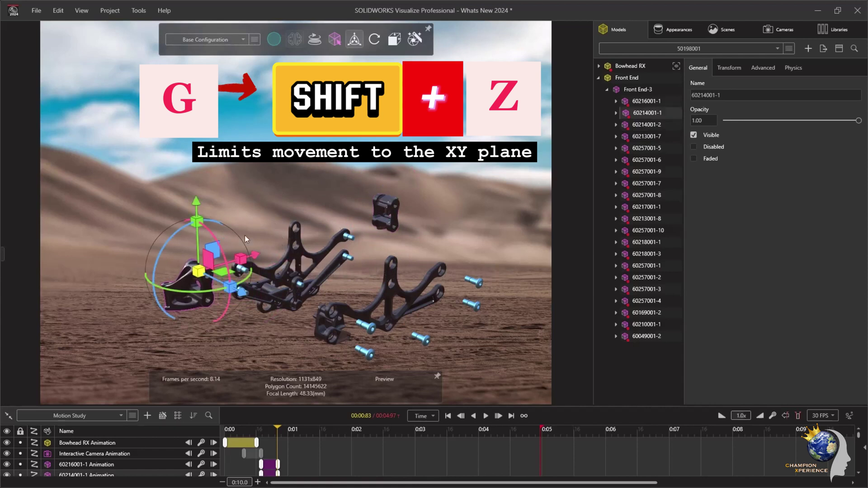
click(256, 213)
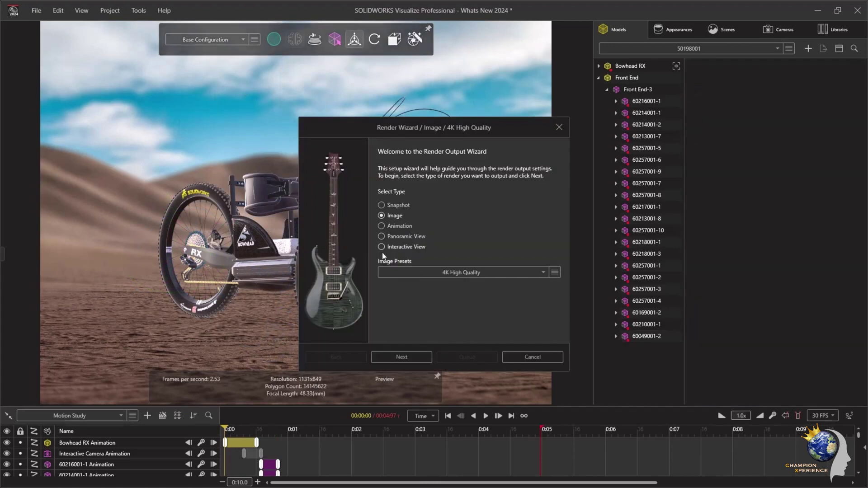
- Keep the 4K High Quality image preset and advance the Render Wizard to Output
click(383, 272)
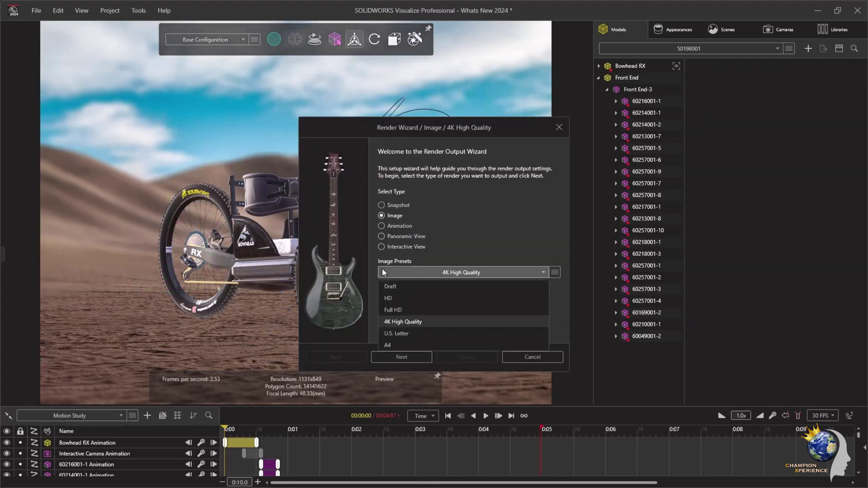
click(555, 273)
click(555, 273)
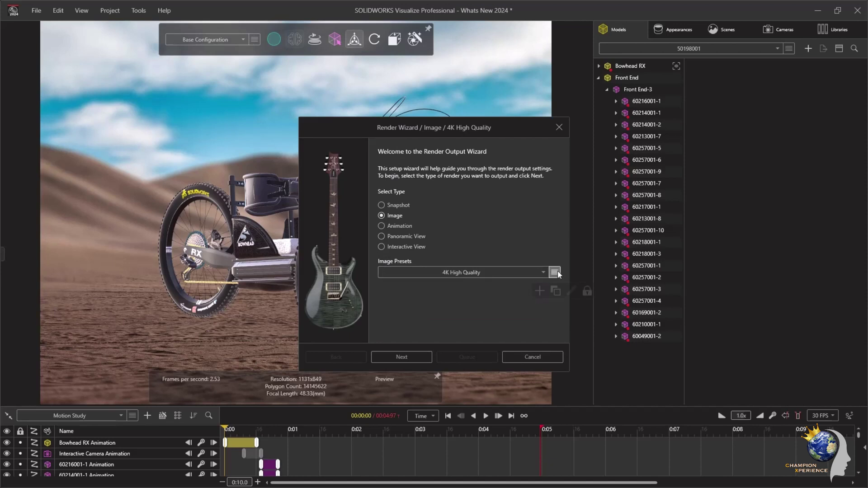
click(421, 357)
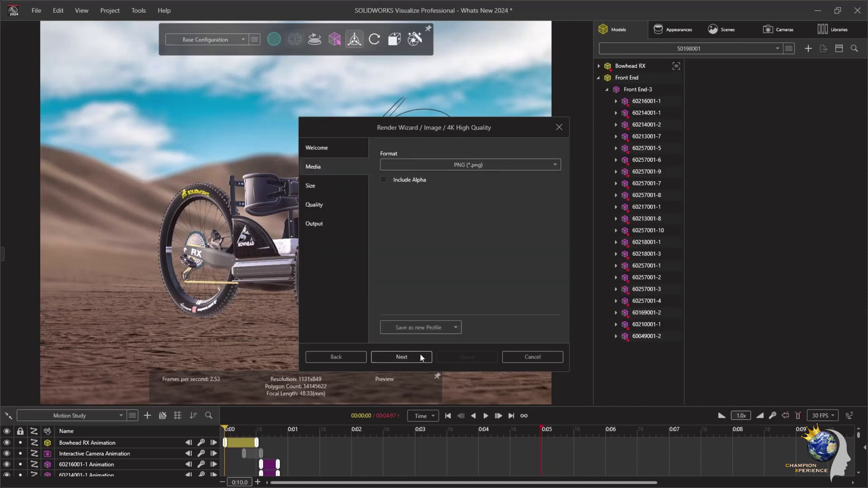
click(421, 358)
click(421, 358)
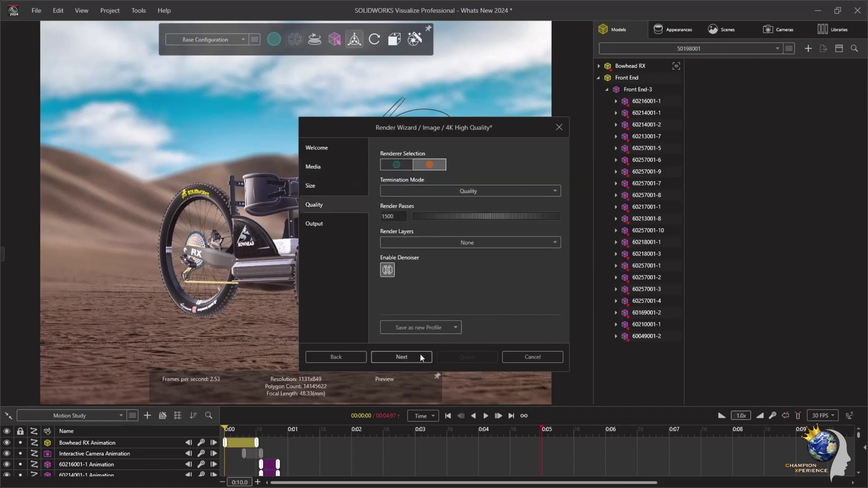
click(421, 358)
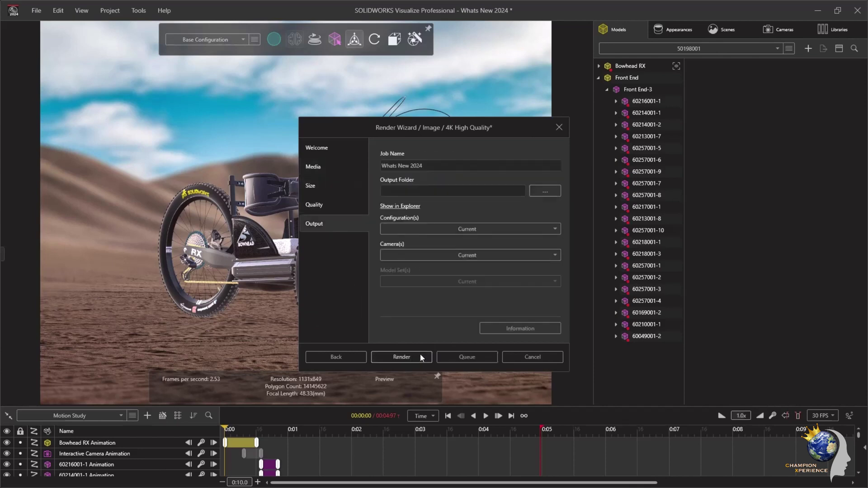
- Tick the Blue and Gold configurations for the render output
click(498, 230)
click(482, 246)
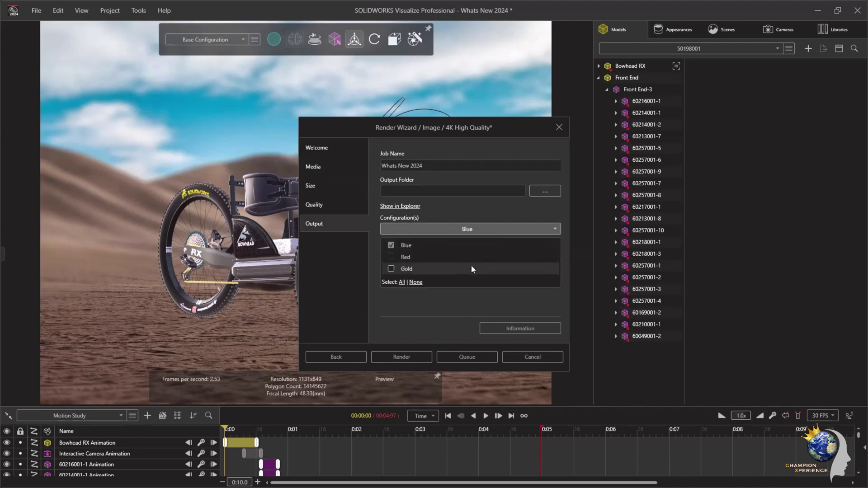
click(471, 267)
click(448, 299)
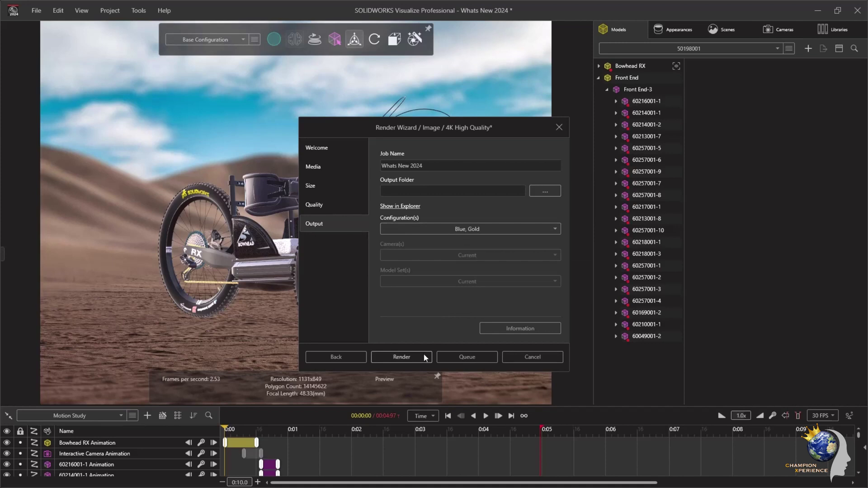
- Switch the render to Interactive View with Animation image type and advance to Output
click(339, 154)
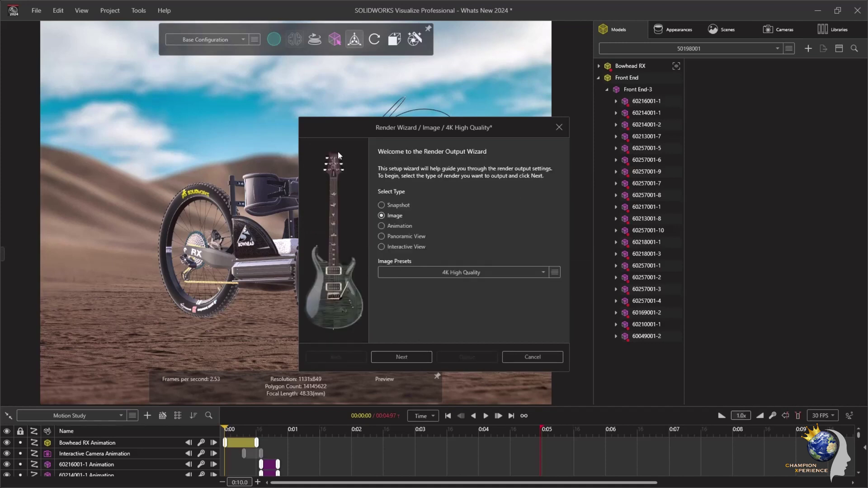
click(381, 247)
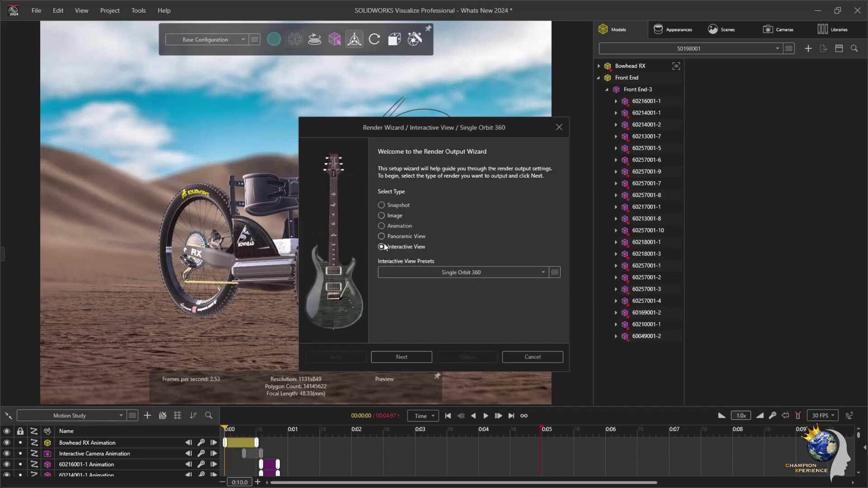
click(399, 359)
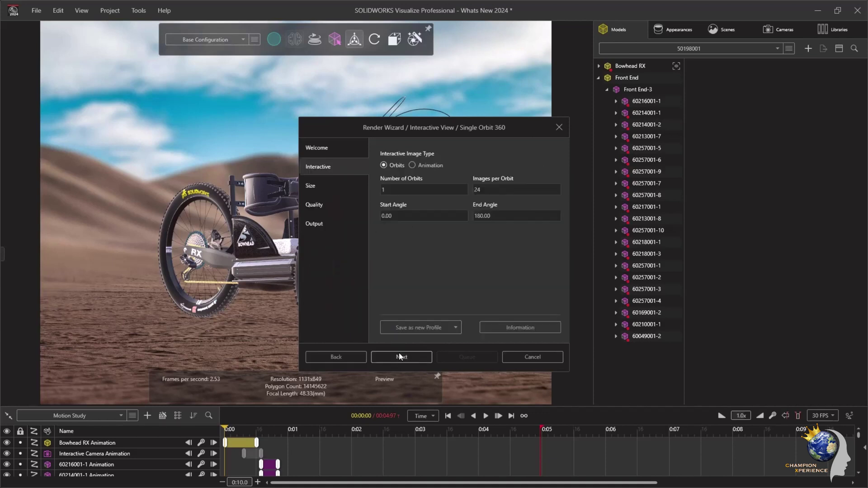
click(416, 167)
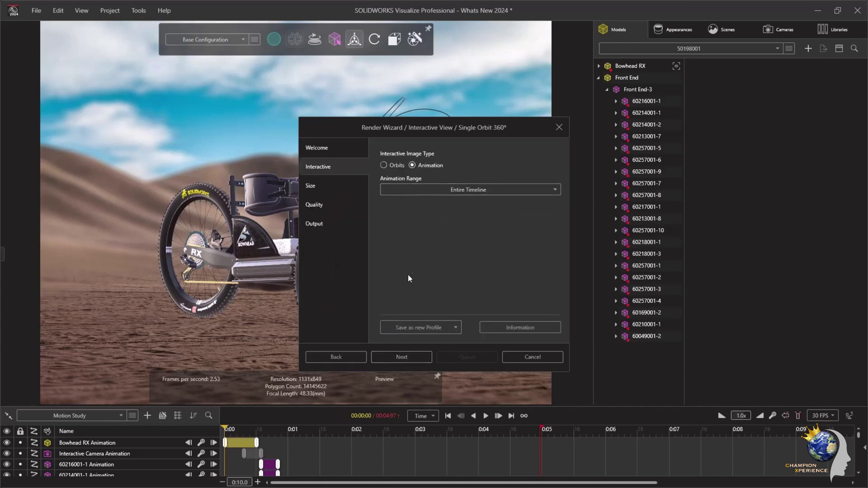
click(411, 357)
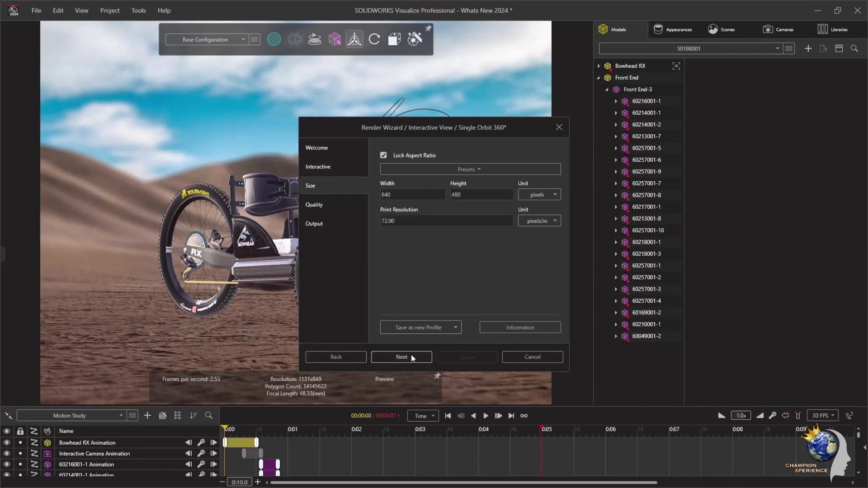
click(411, 357)
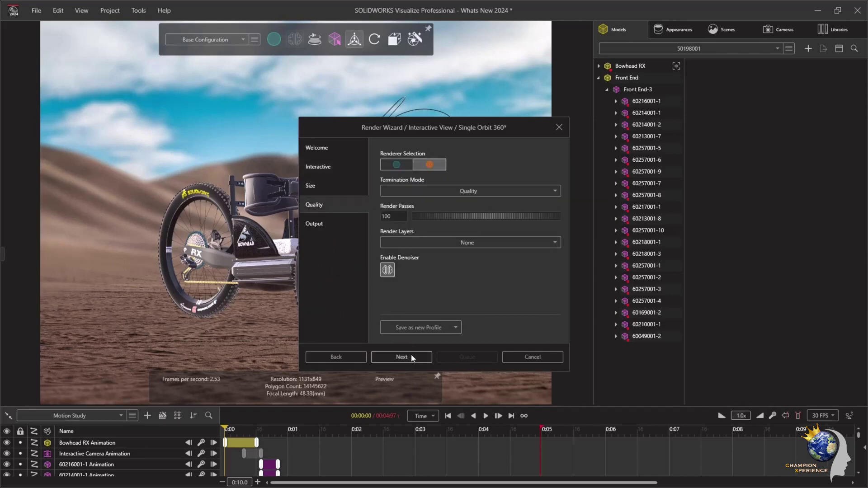
click(411, 358)
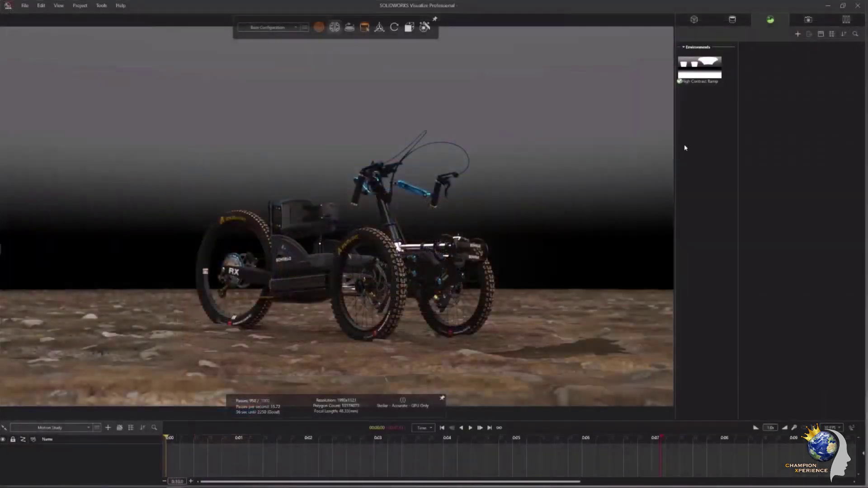
- Add a new Sunlight environment, rotate the sun, and set New York City at 06:47
right_click(685, 144)
click(694, 160)
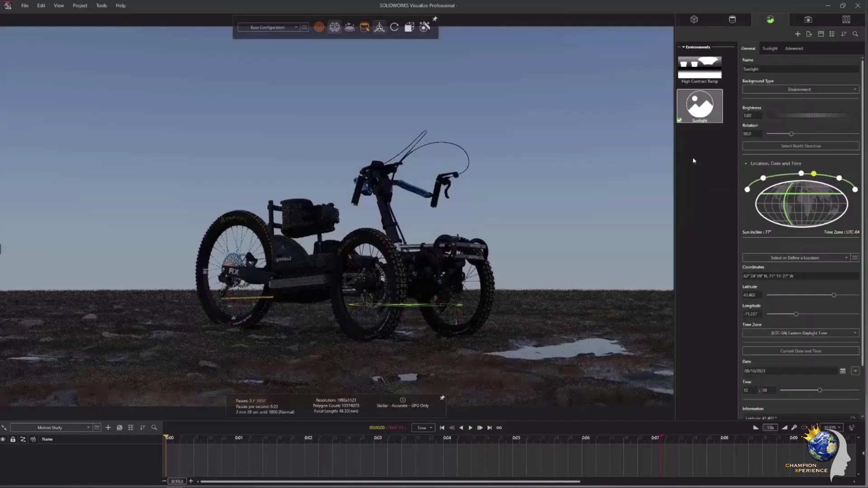
click(791, 135)
drag(792, 138, 798, 137)
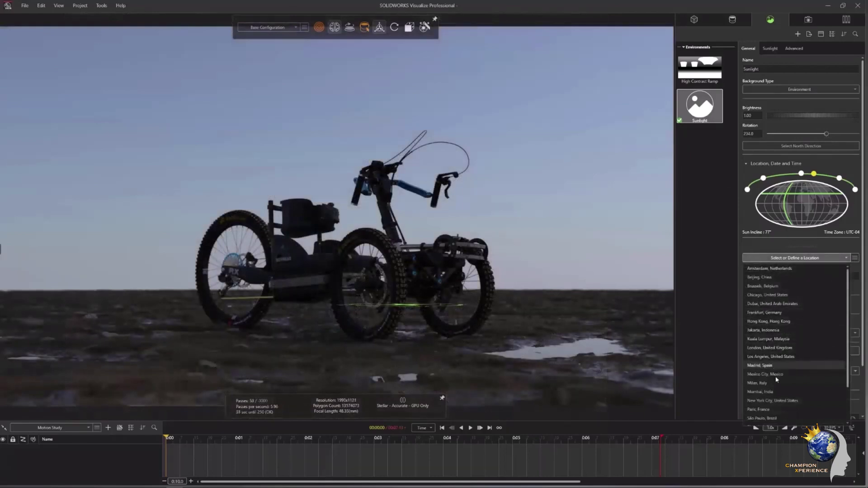
click(780, 402)
scroll(798, 343, down, 2)
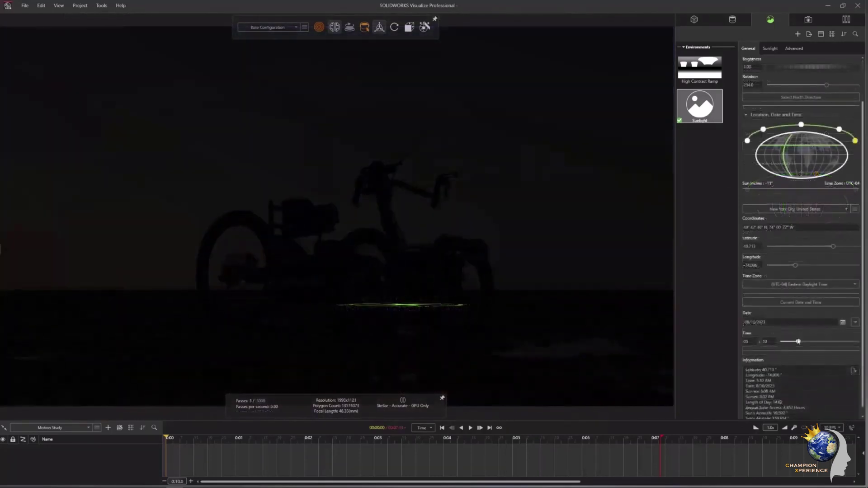
drag(794, 341, 802, 342)
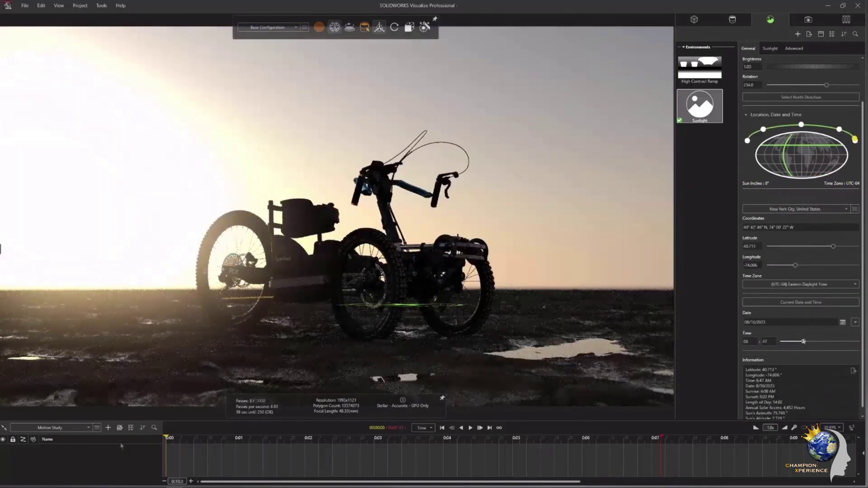
- Create a Sunlight animation with Fixed Date, Variable Time lasting 5 seconds via the Animation Wizard
click(120, 428)
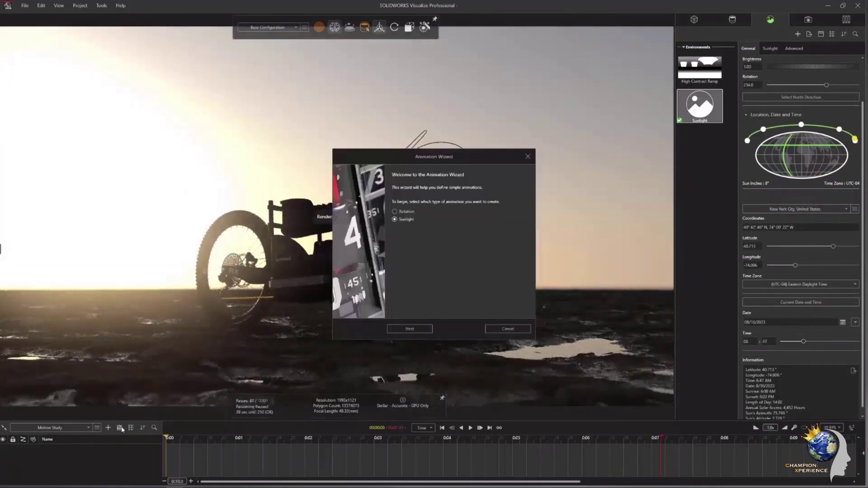
click(399, 332)
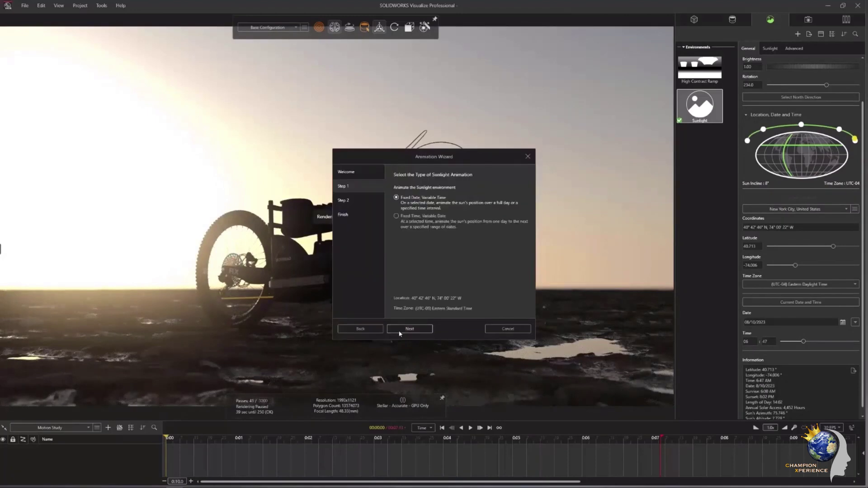
click(400, 332)
click(399, 332)
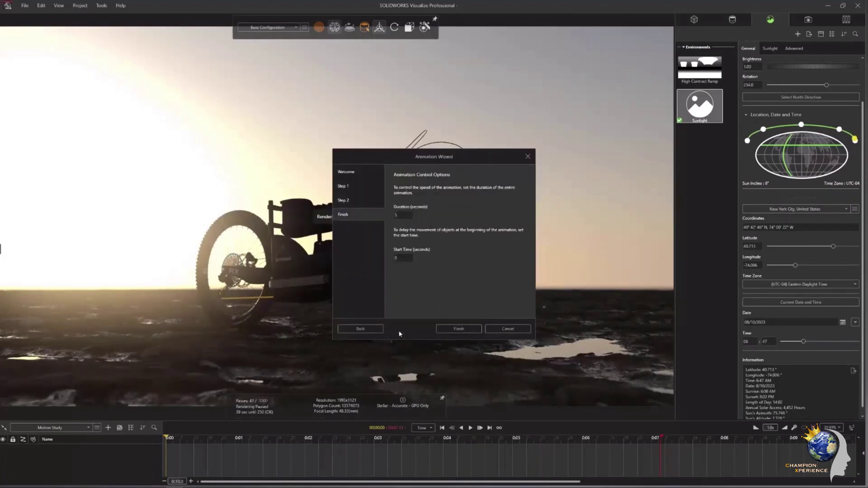
click(458, 329)
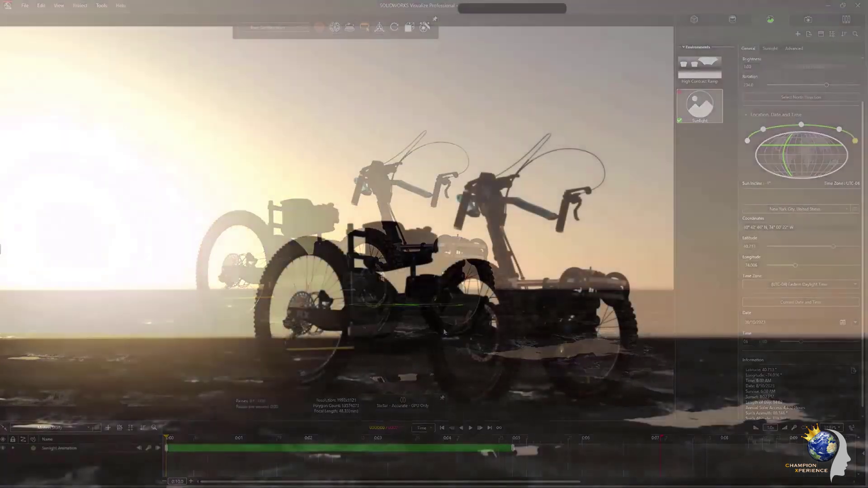